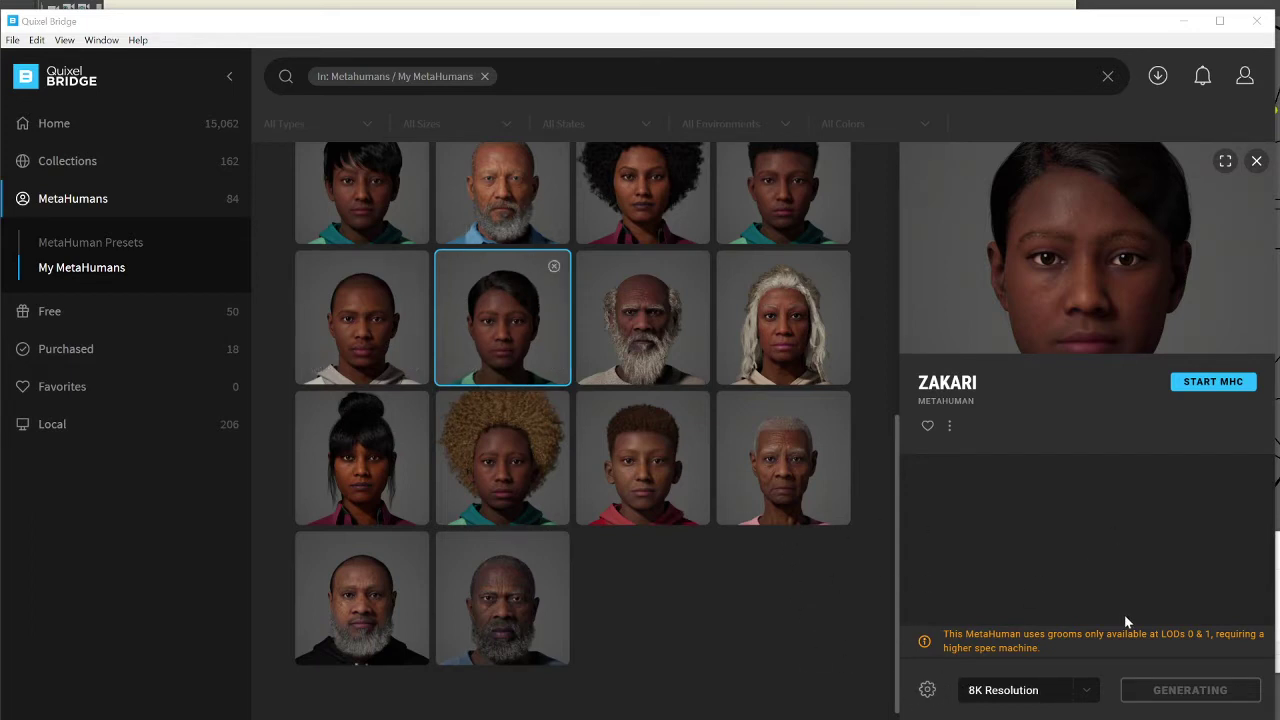
# Select the whole export error line in the Notepad note, including the asset id
pyautogui.hotkey('alt', 'Tab')
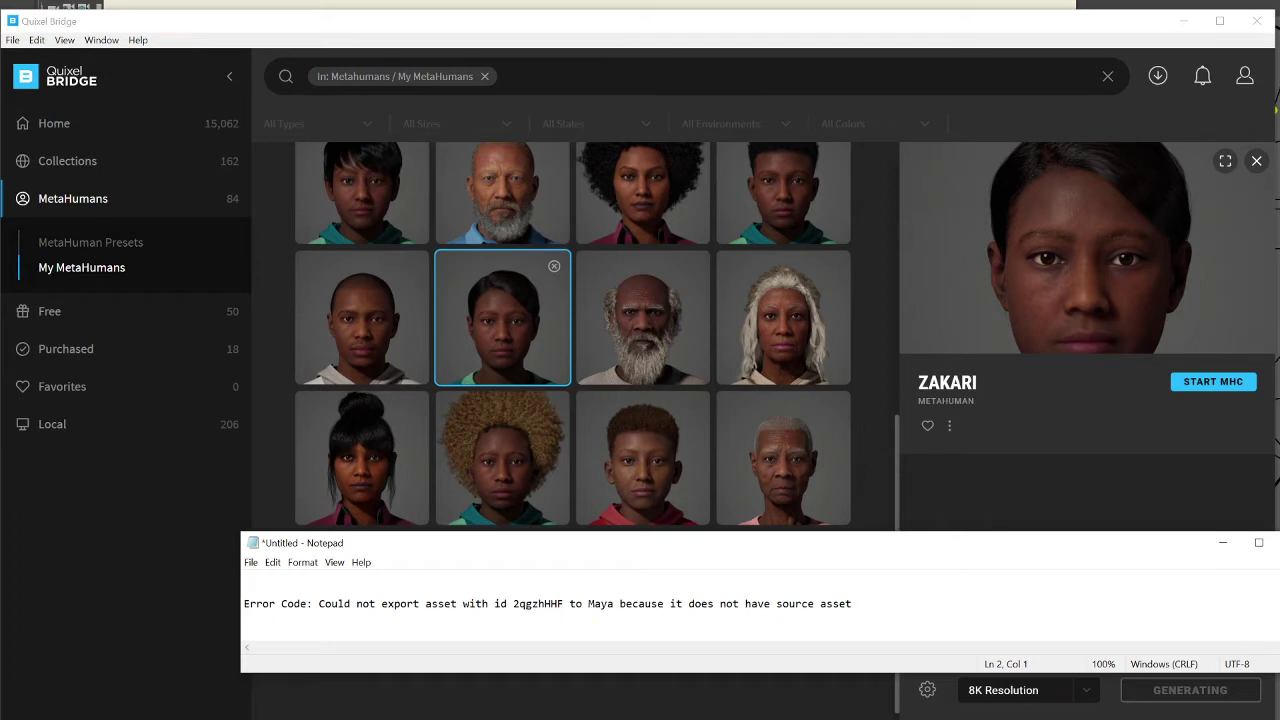
pyautogui.moveTo(244, 603); pyautogui.dragTo(513, 603)
pyautogui.doubleClick(538, 603)
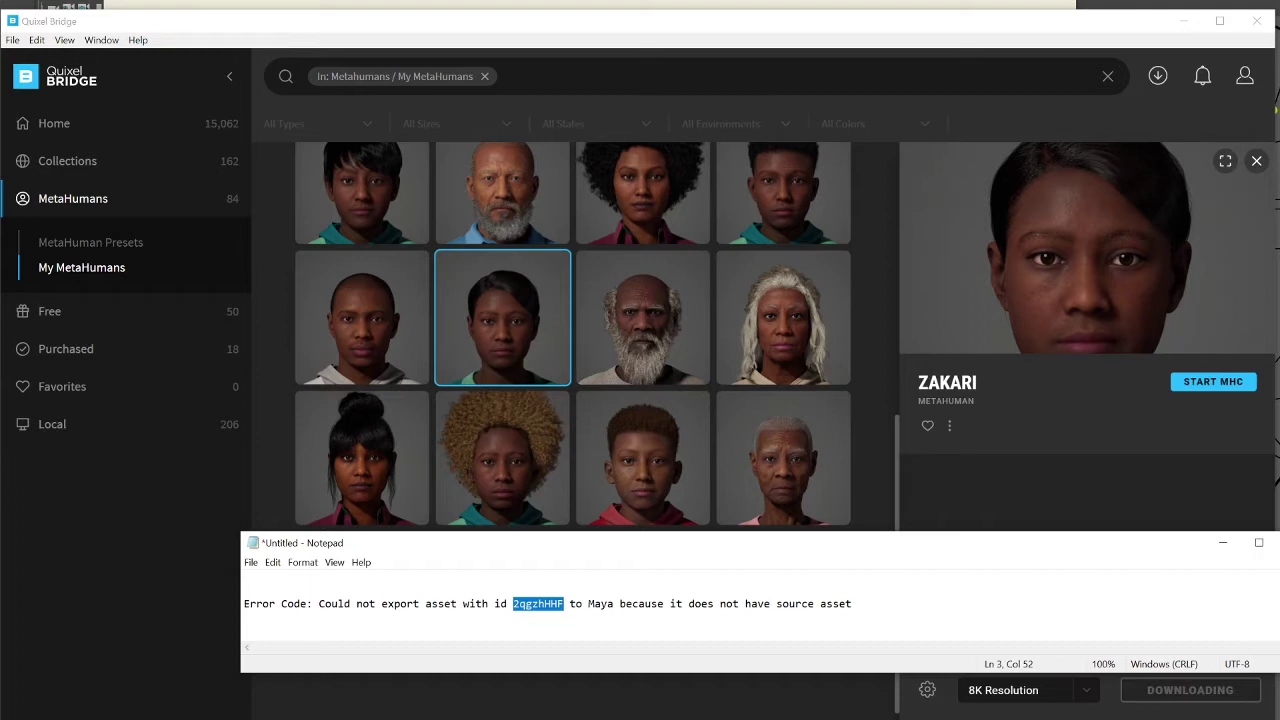
pyautogui.press('End')
pyautogui.hotkey('shift', 'Up')
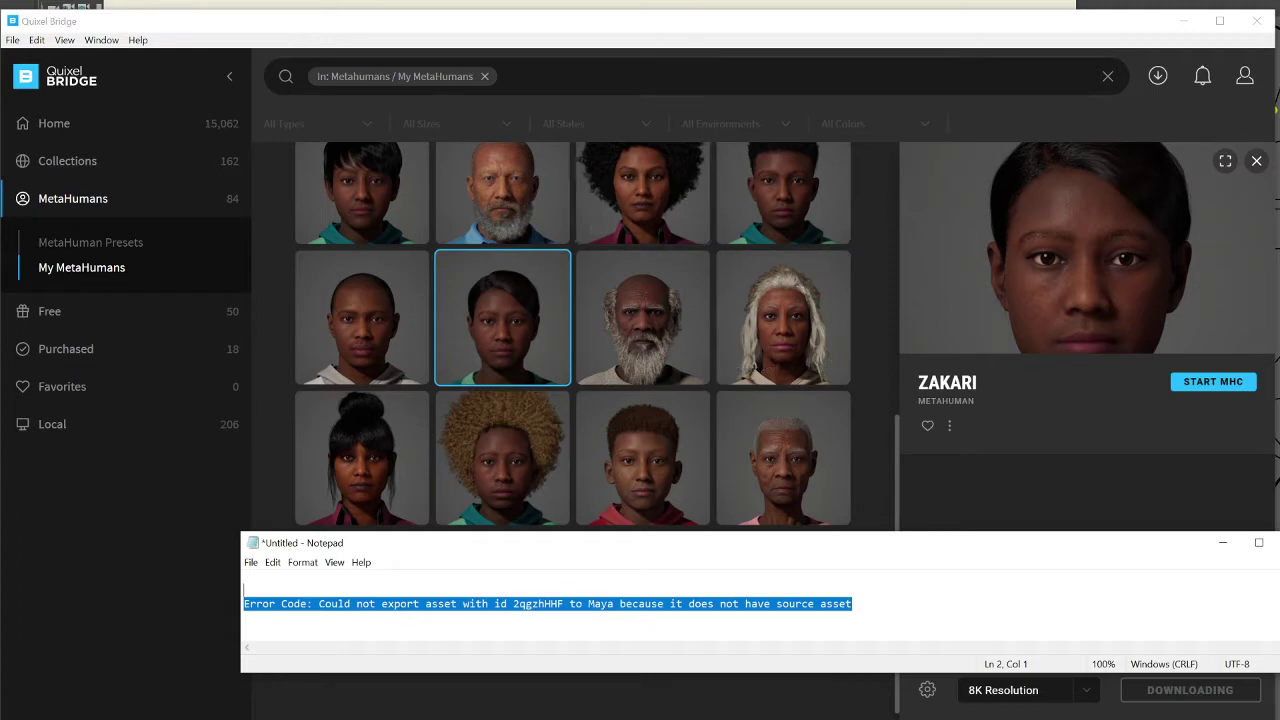
# Review Zakari's model download settings in Bridge, then return to the asset details
pyautogui.click(757, 28)
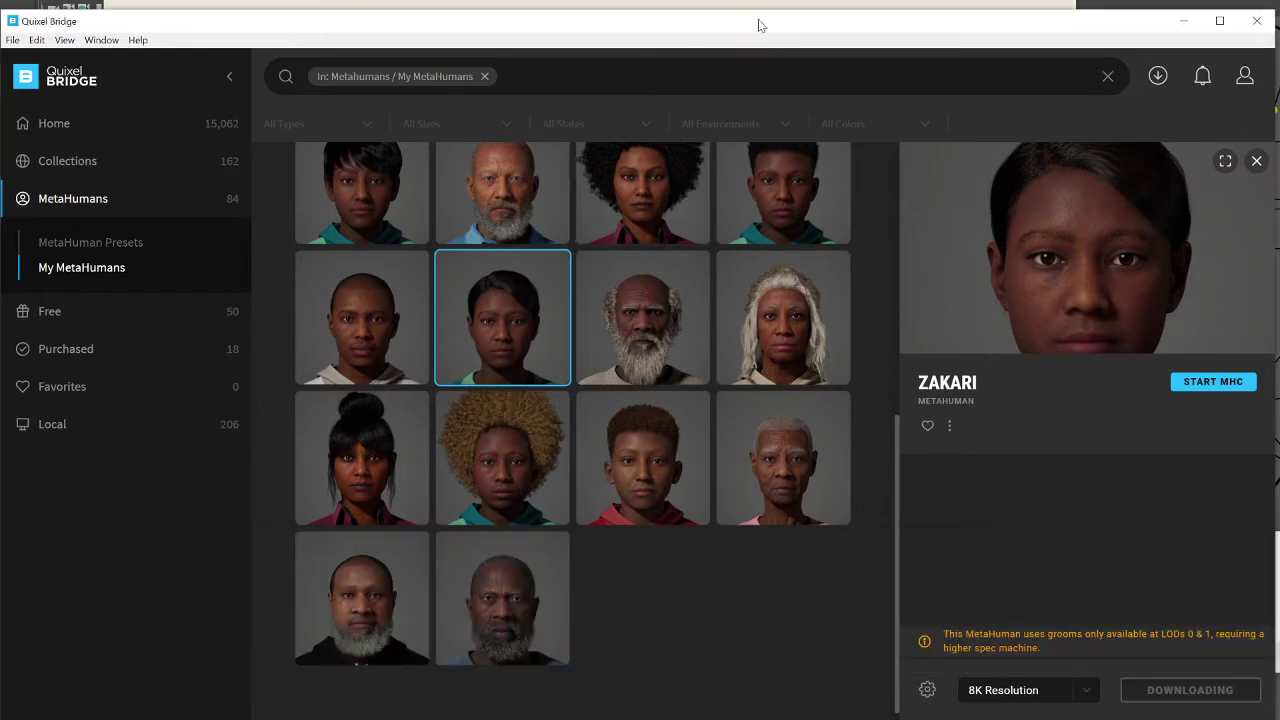
pyautogui.click(926, 690)
pyautogui.click(941, 637)
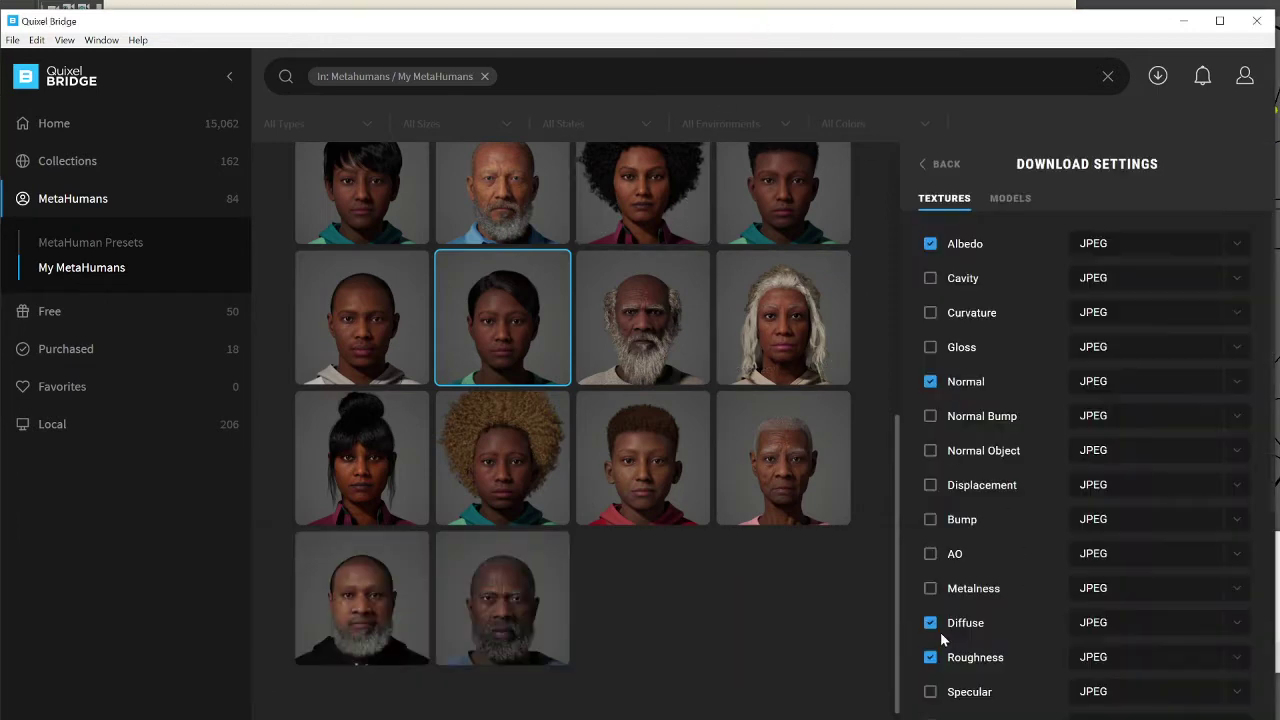
pyautogui.click(1010, 198)
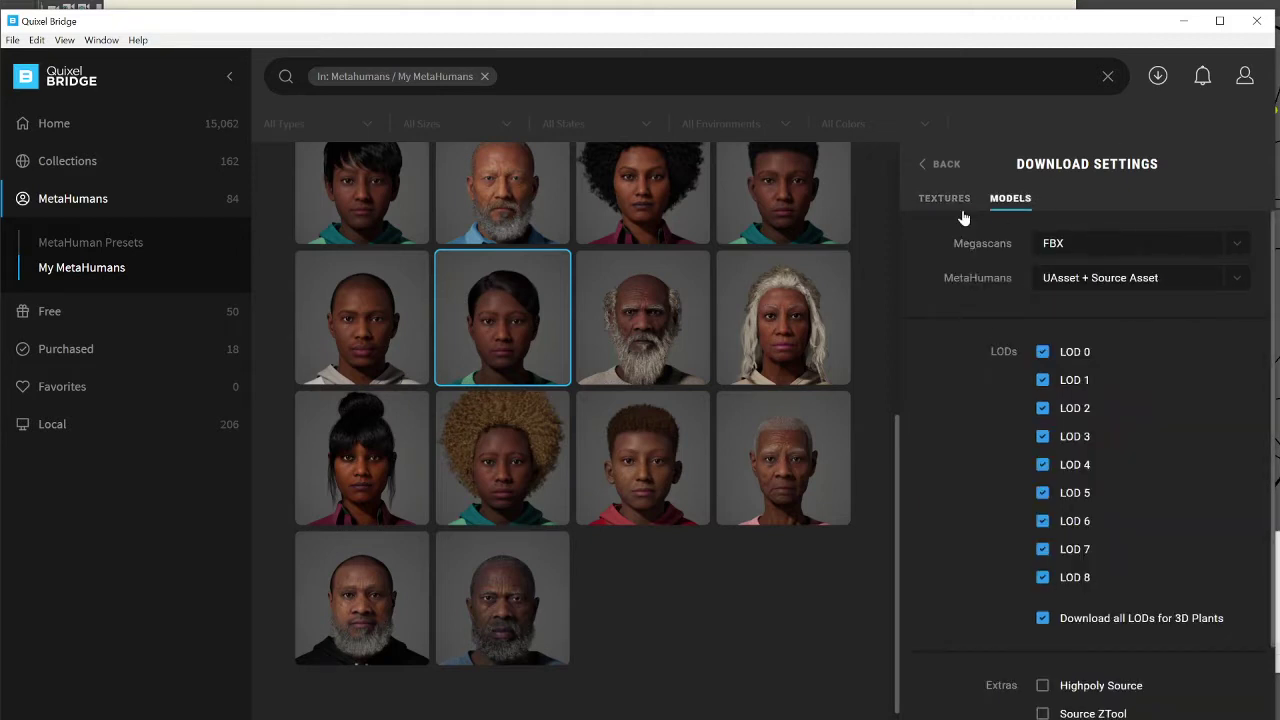
pyautogui.click(940, 163)
# Show Zakari's Maya model export settings (FBX, UAsset + Source Asset) beside the error note
pyautogui.click(927, 689)
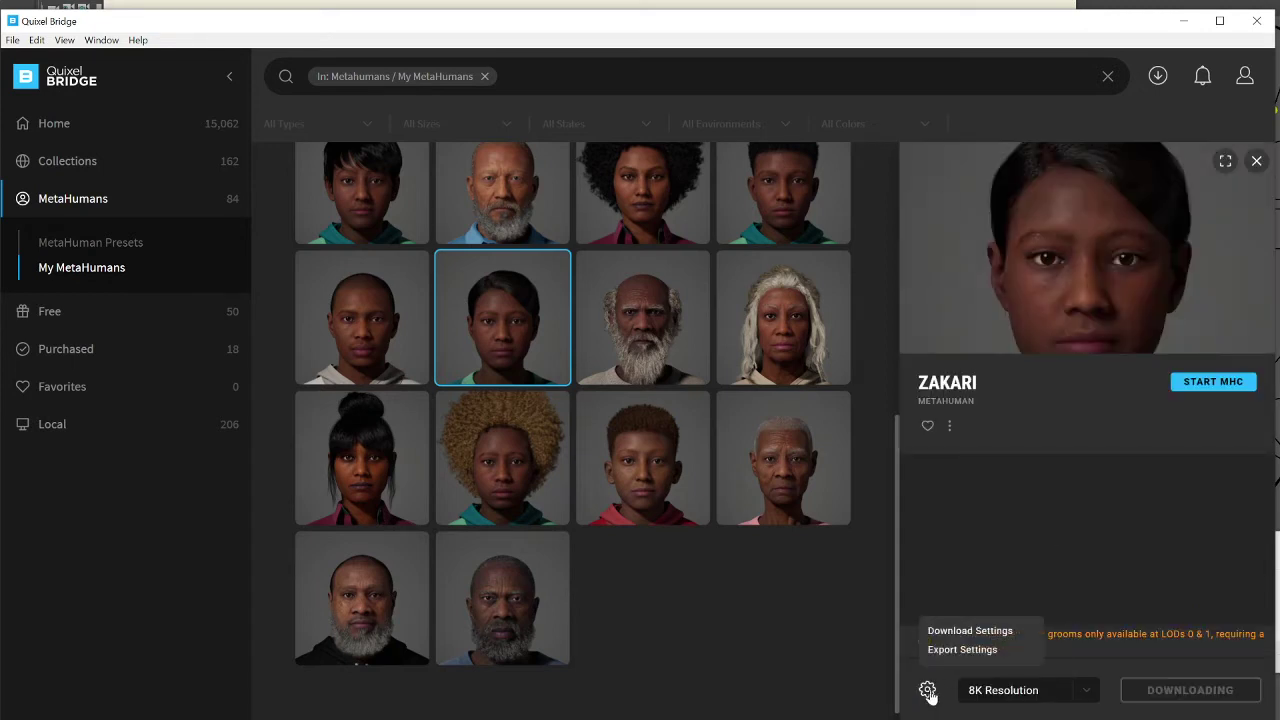
pyautogui.click(951, 652)
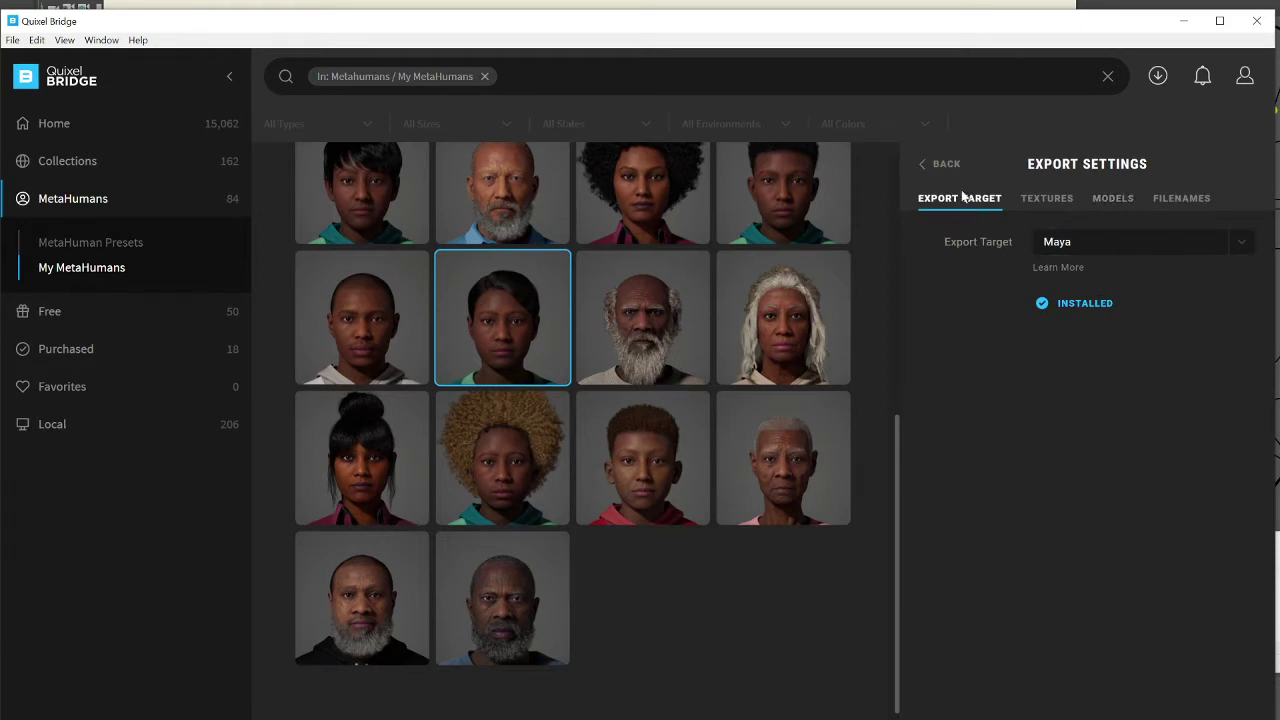
pyautogui.click(1113, 200)
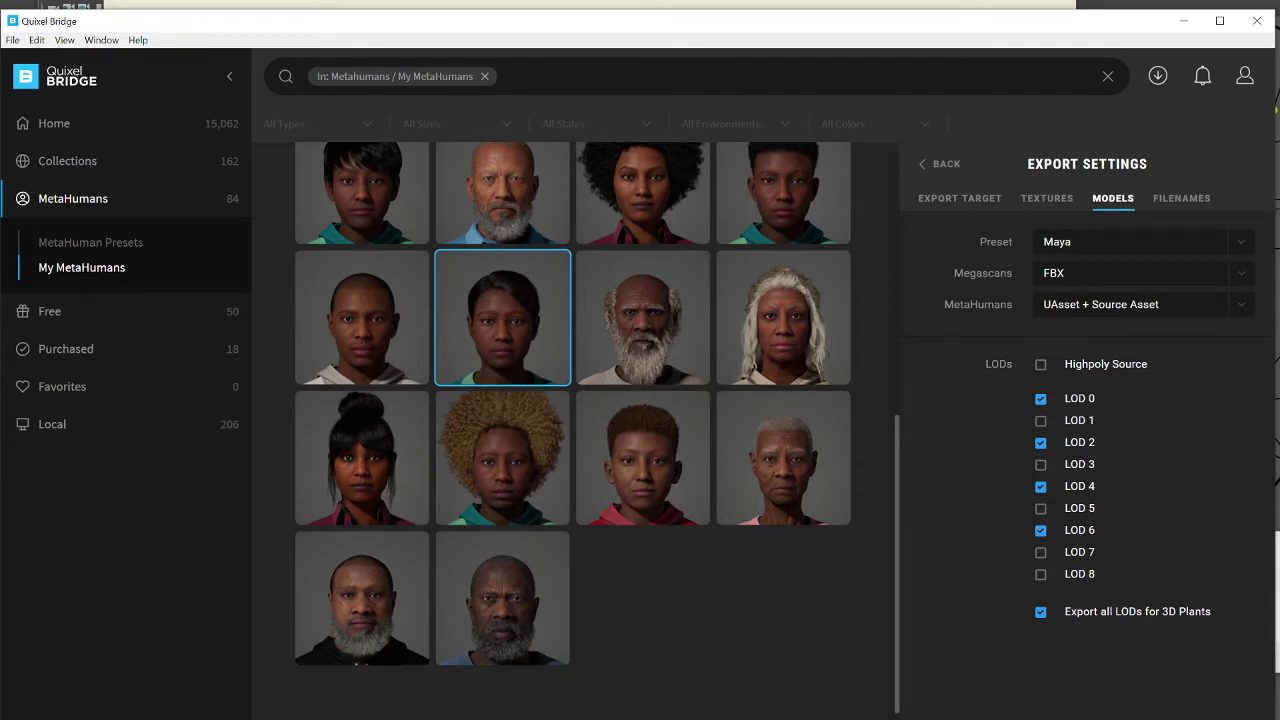
pyautogui.hotkey('alt', 'Tab')
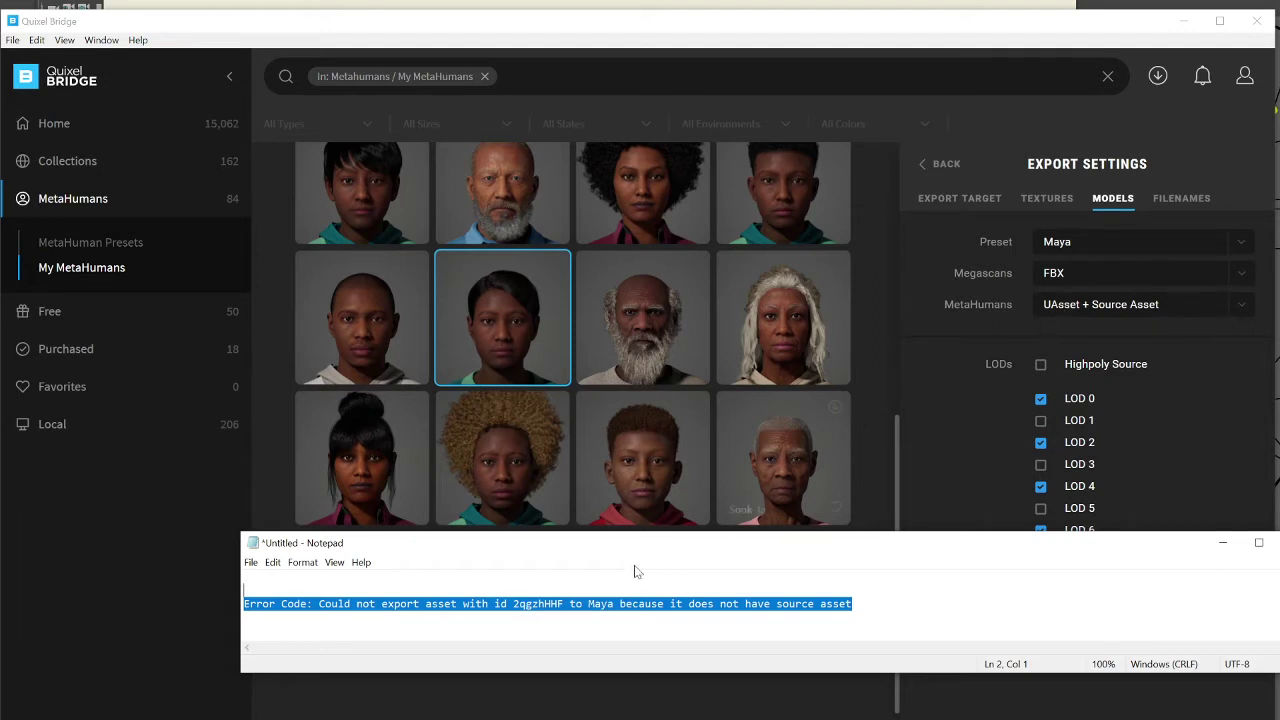
pyautogui.click(565, 603)
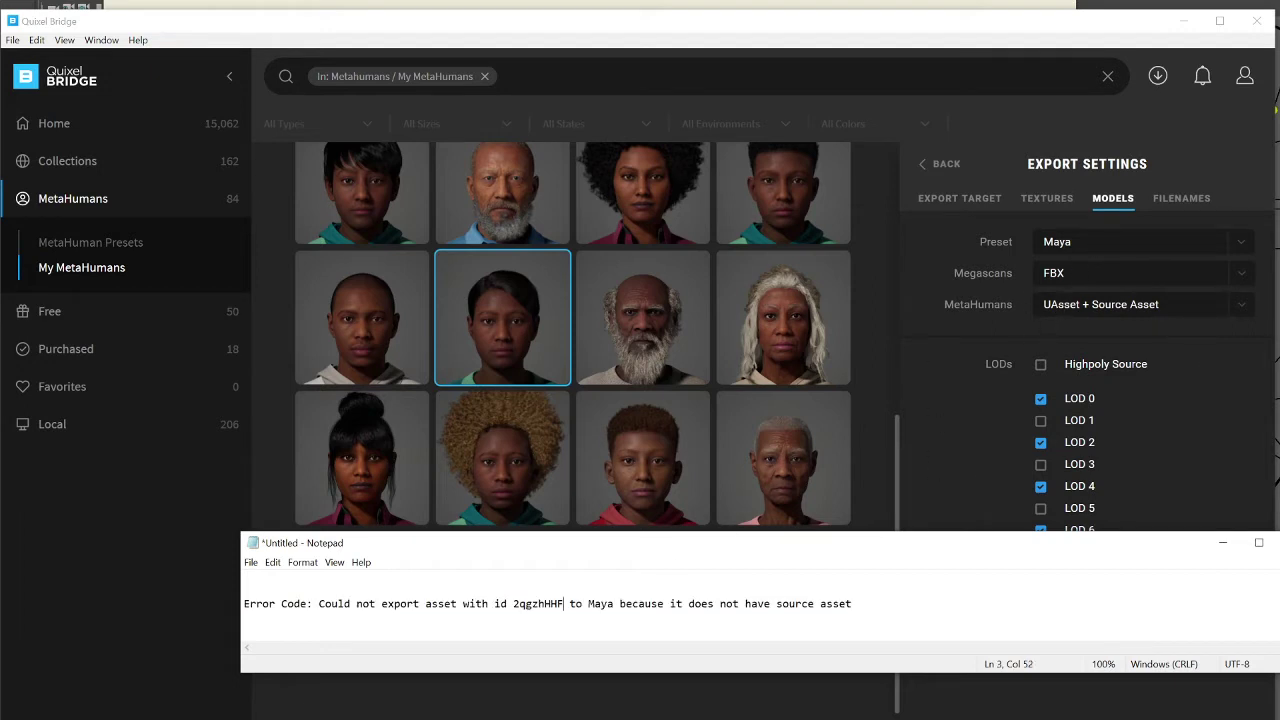
pyautogui.moveTo(243, 603); pyautogui.dragTo(852, 603)
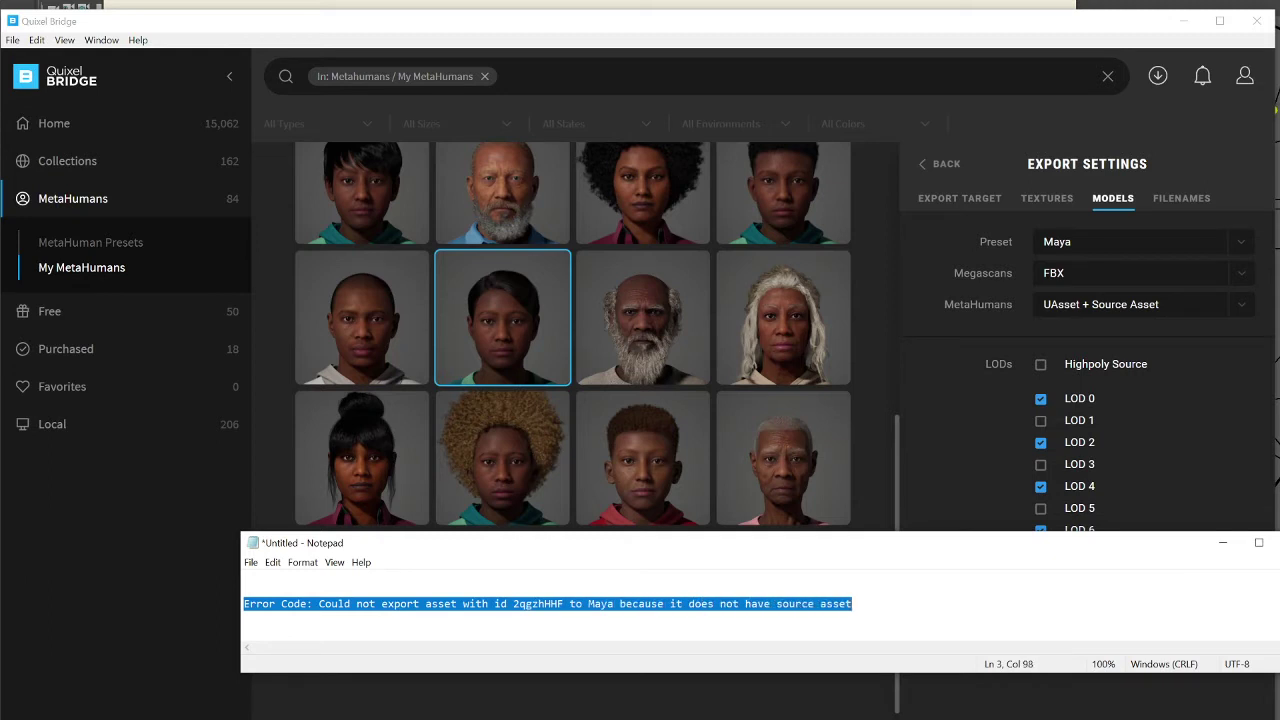
pyautogui.press('Right')
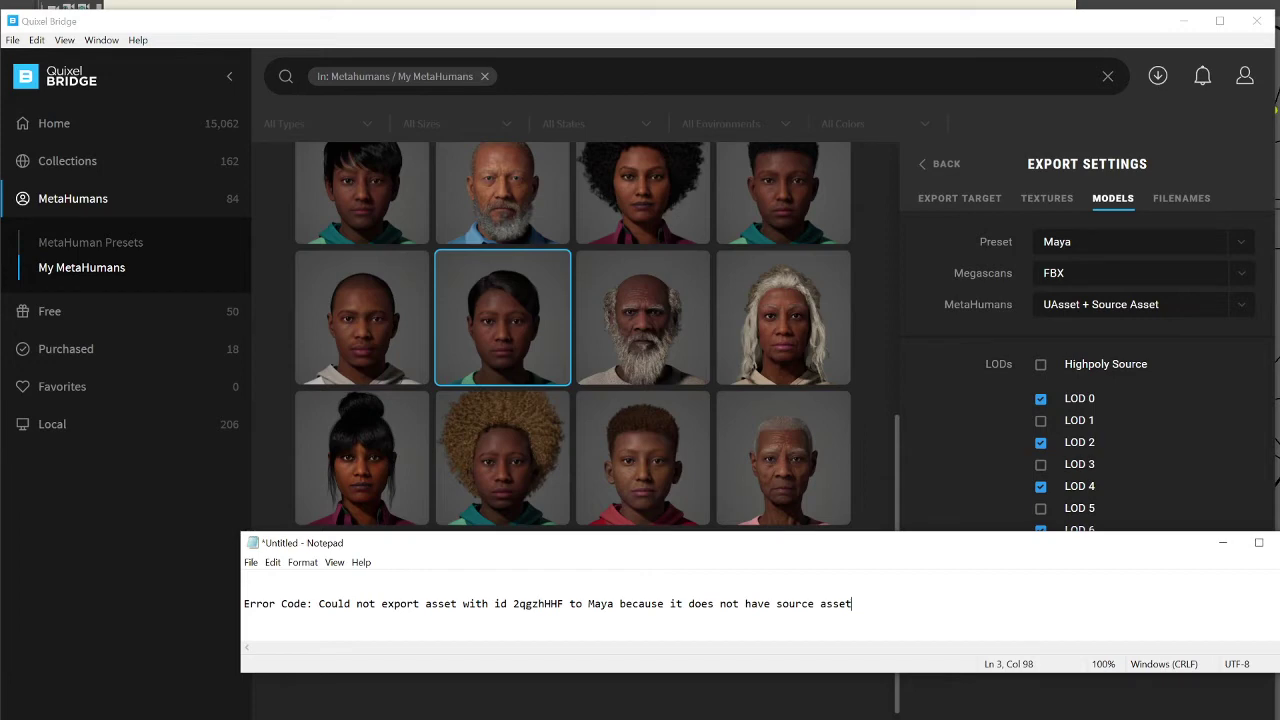
# Move the DHI download folder window to the right edge so the full export error shows
pyautogui.hotkey('alt', 'Tab')
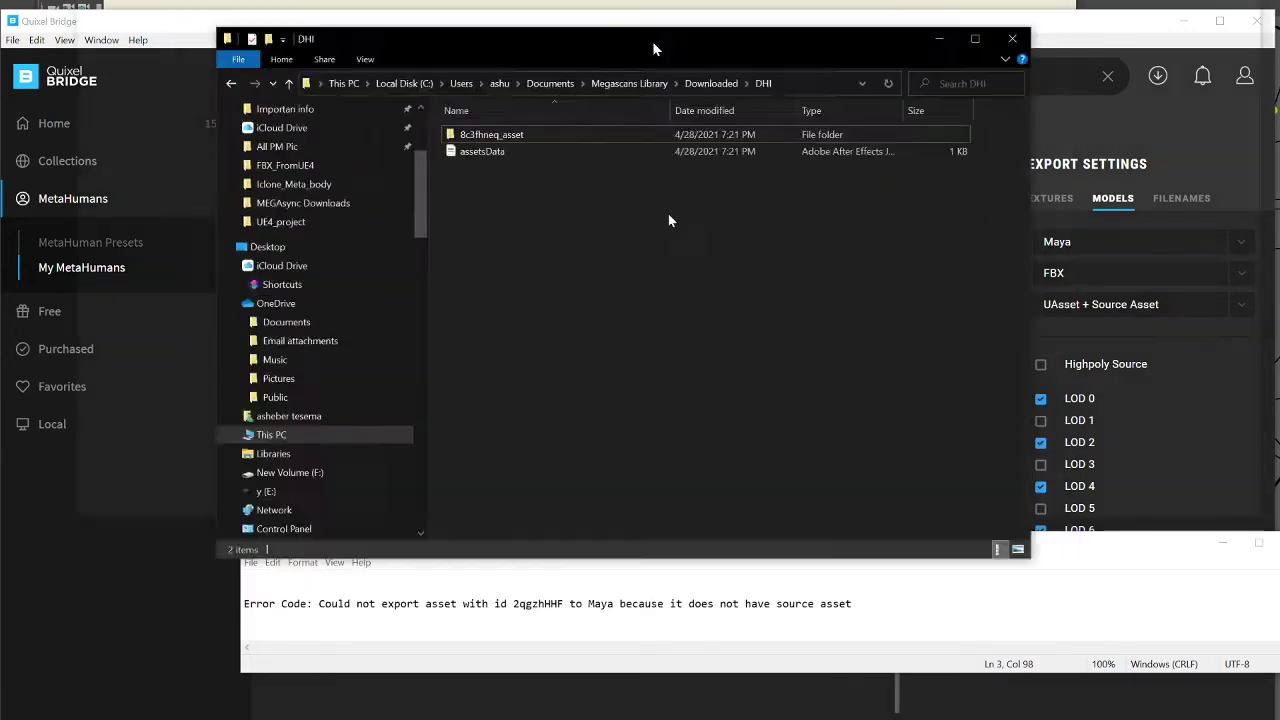
pyautogui.moveTo(655, 48); pyautogui.dragTo(717, 388)
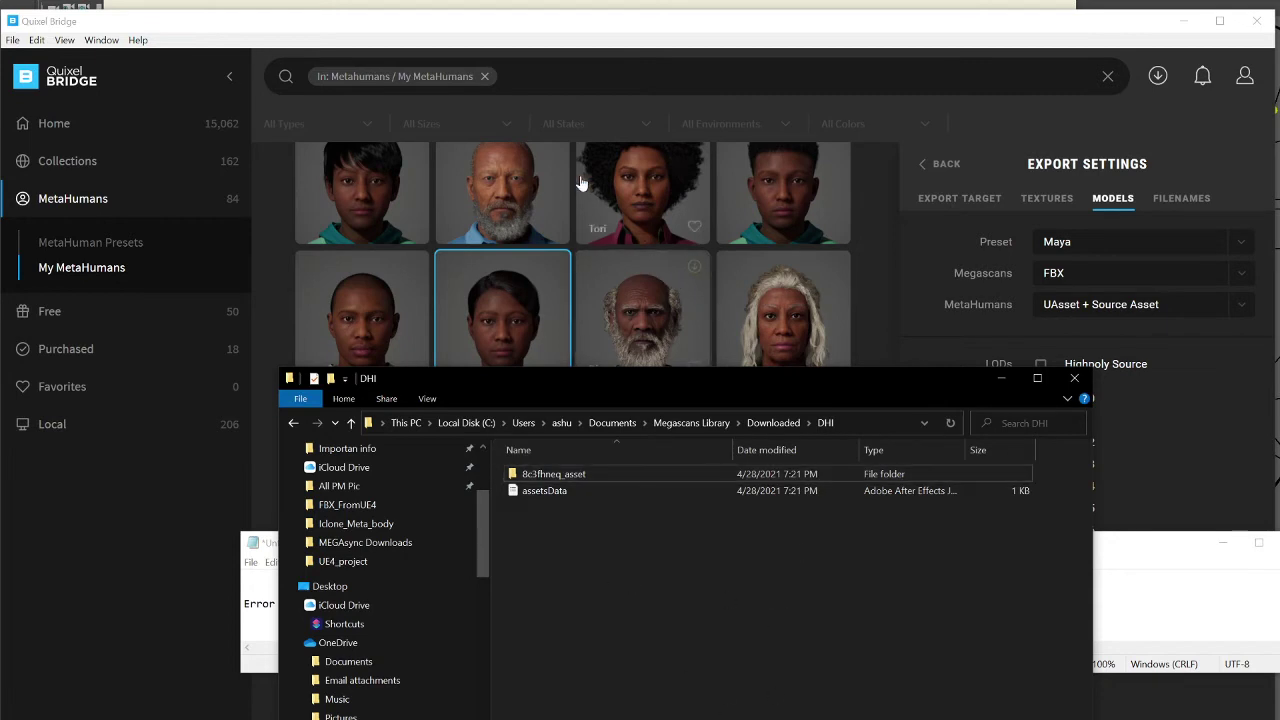
pyautogui.moveTo(632, 382); pyautogui.dragTo(1099, 345)
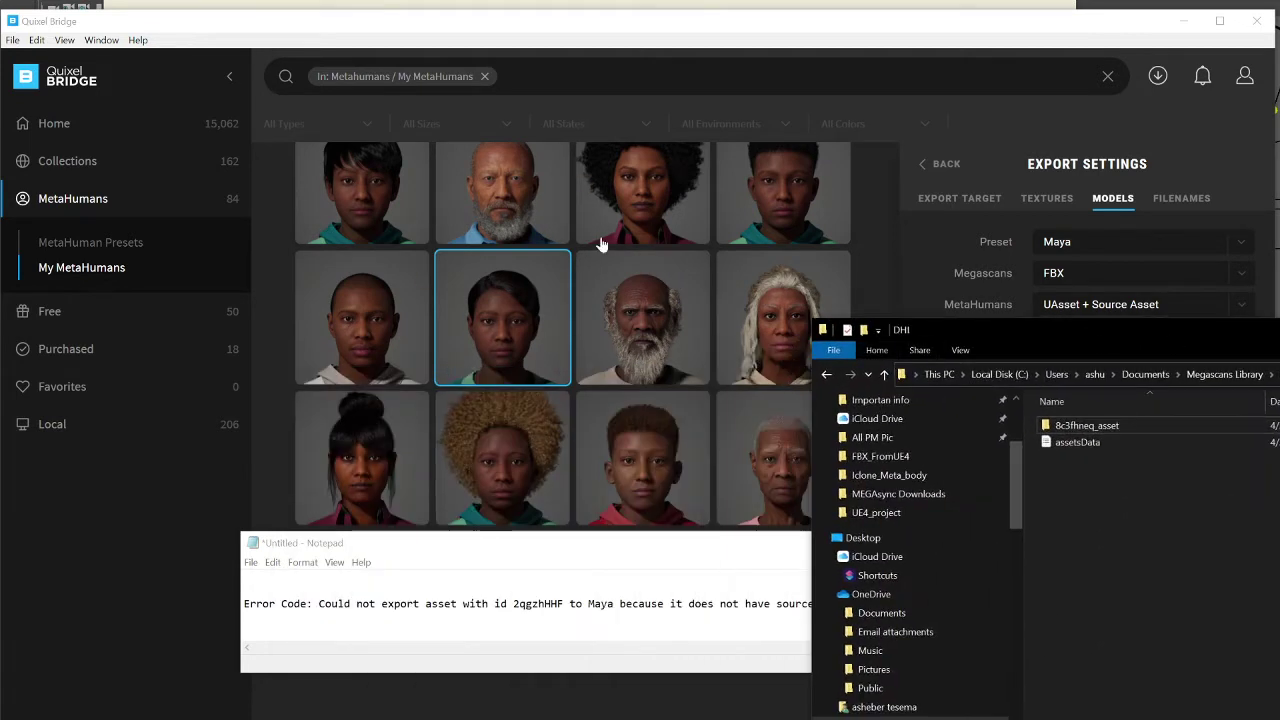
pyautogui.moveTo(412, 266)
pyautogui.moveTo(1163, 337); pyautogui.dragTo(504, 229)
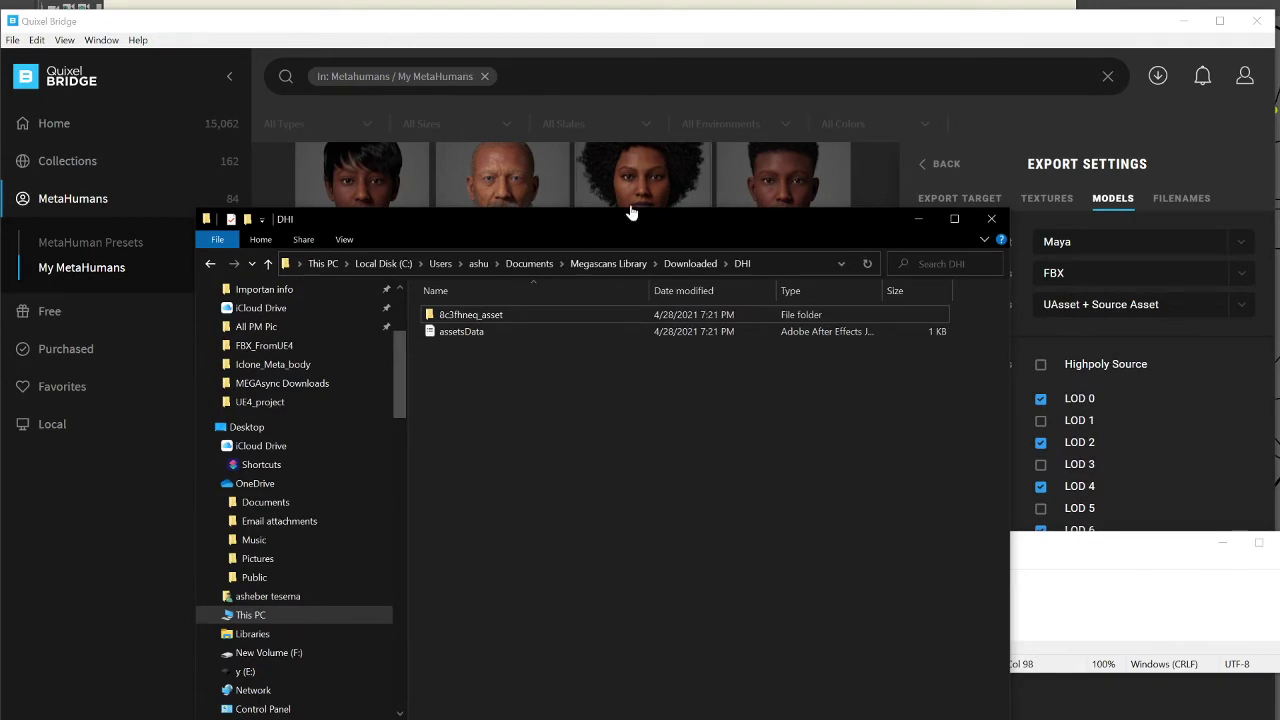
pyautogui.moveTo(630, 212); pyautogui.dragTo(1057, 387)
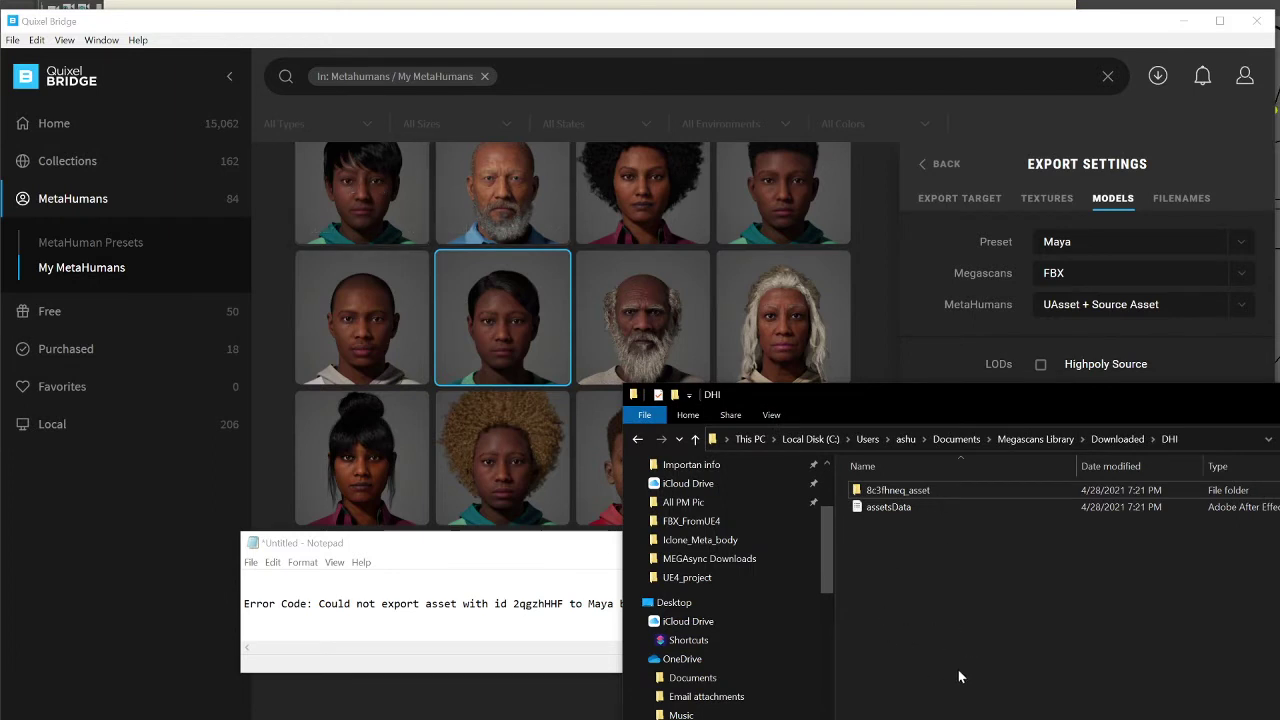
pyautogui.moveTo(993, 396); pyautogui.dragTo(955, 311)
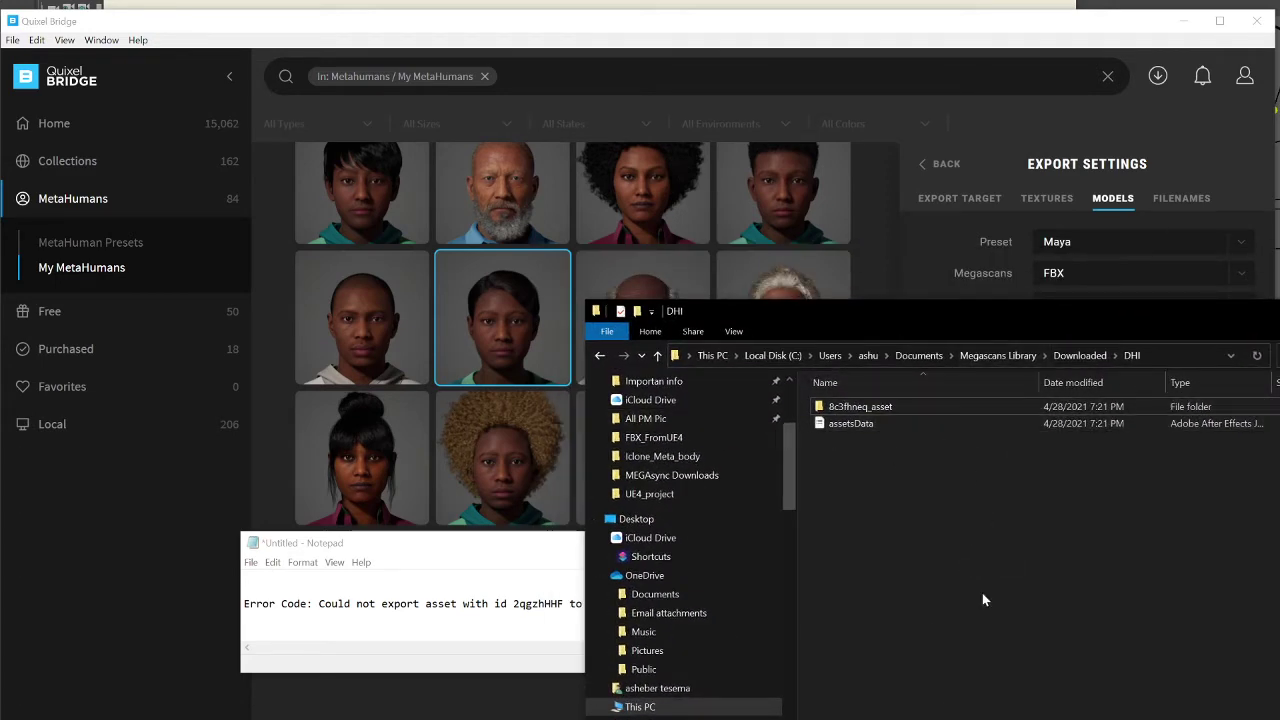
pyautogui.moveTo(1090, 312); pyautogui.dragTo(1279, 301)
pyautogui.scroll(3, 593, 320)
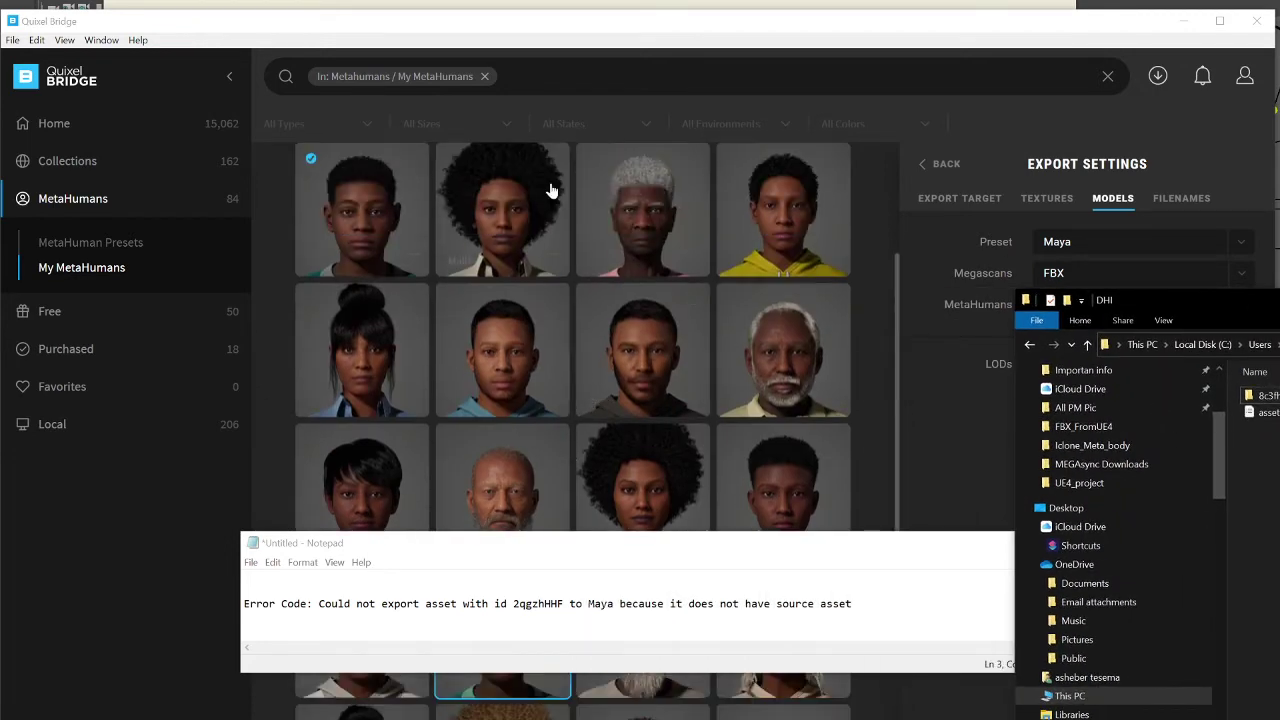
# Reposition the DHI folder window and compare the error's asset id with the new 5x2vhmCu_asset folder
pyautogui.scroll(1, 630, 315)
pyautogui.scroll(-4, 630, 320)
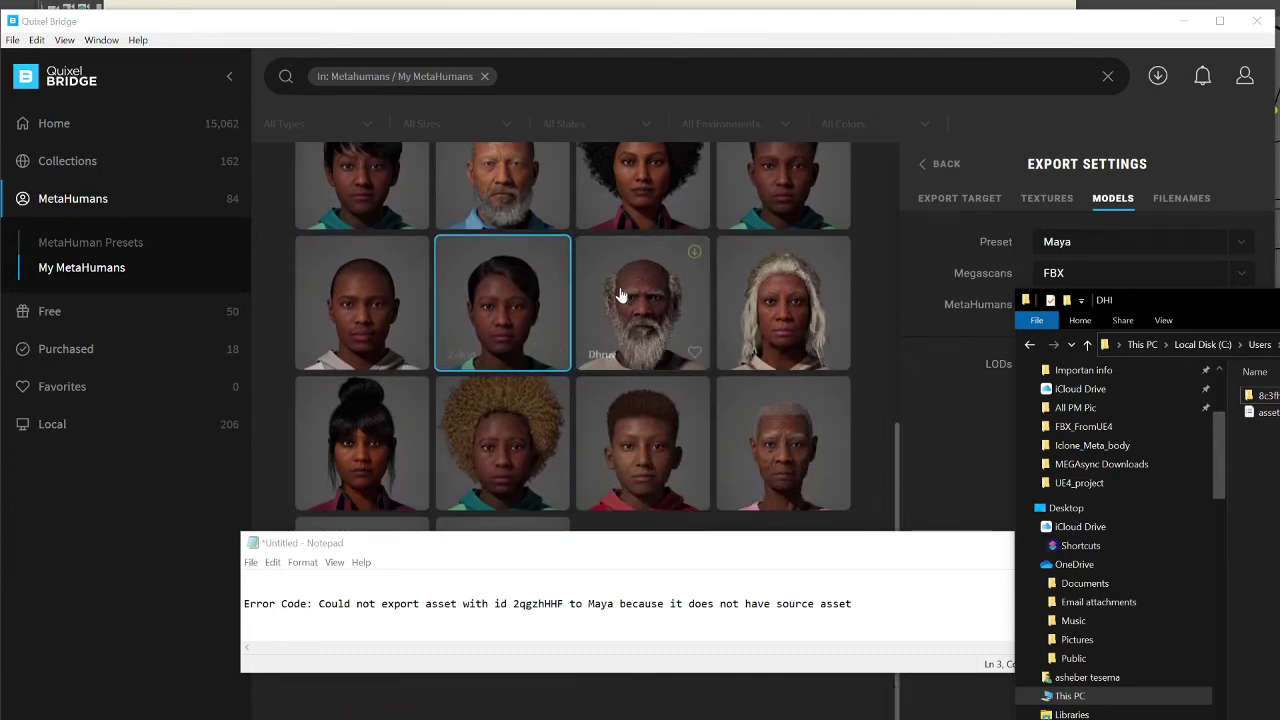
pyautogui.moveTo(1150, 300); pyautogui.dragTo(829, 221)
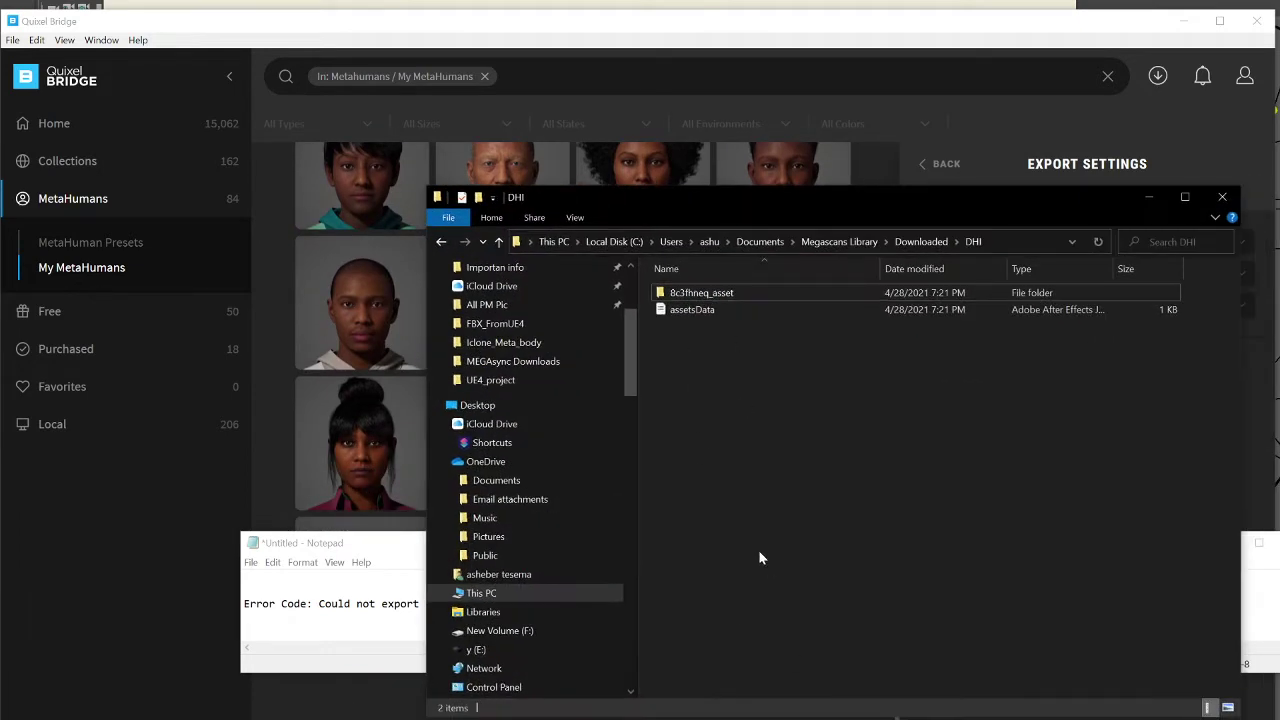
pyautogui.moveTo(927, 196); pyautogui.dragTo(307, 204)
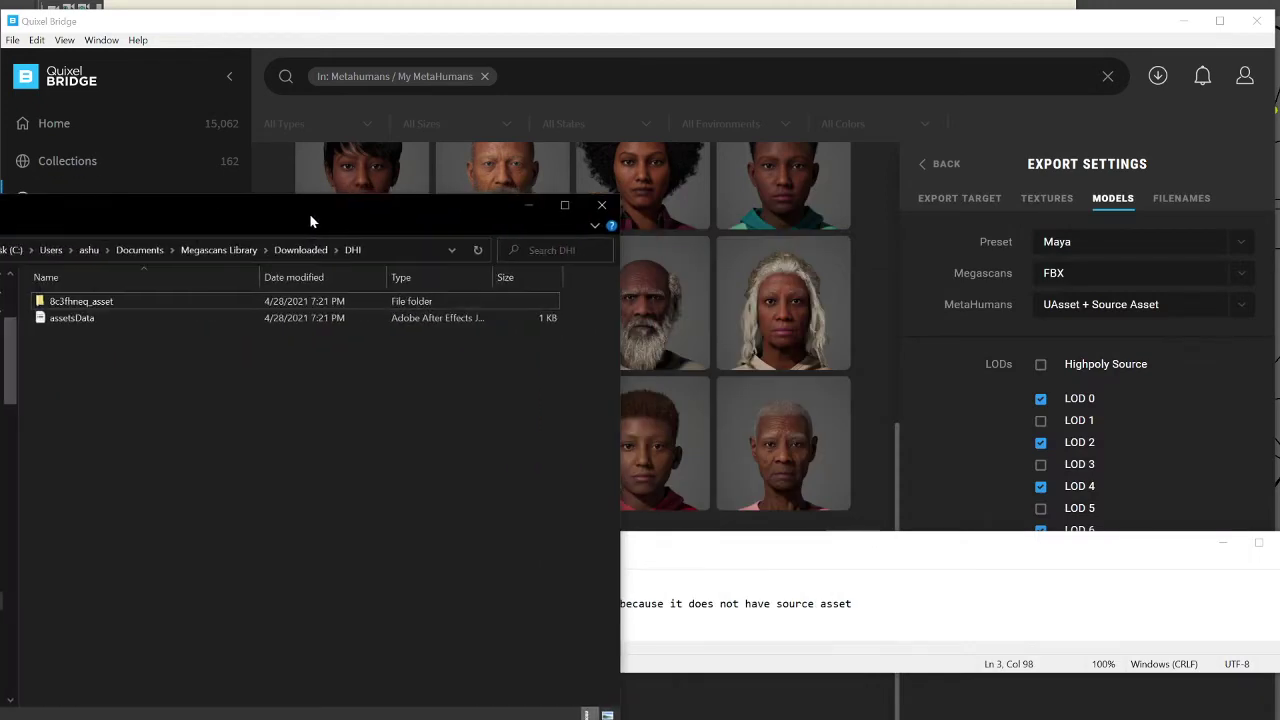
pyautogui.moveTo(232, 216); pyautogui.dragTo(1198, 214)
pyautogui.moveTo(513, 604); pyautogui.dragTo(565, 604)
pyautogui.moveTo(1050, 204); pyautogui.dragTo(651, 186)
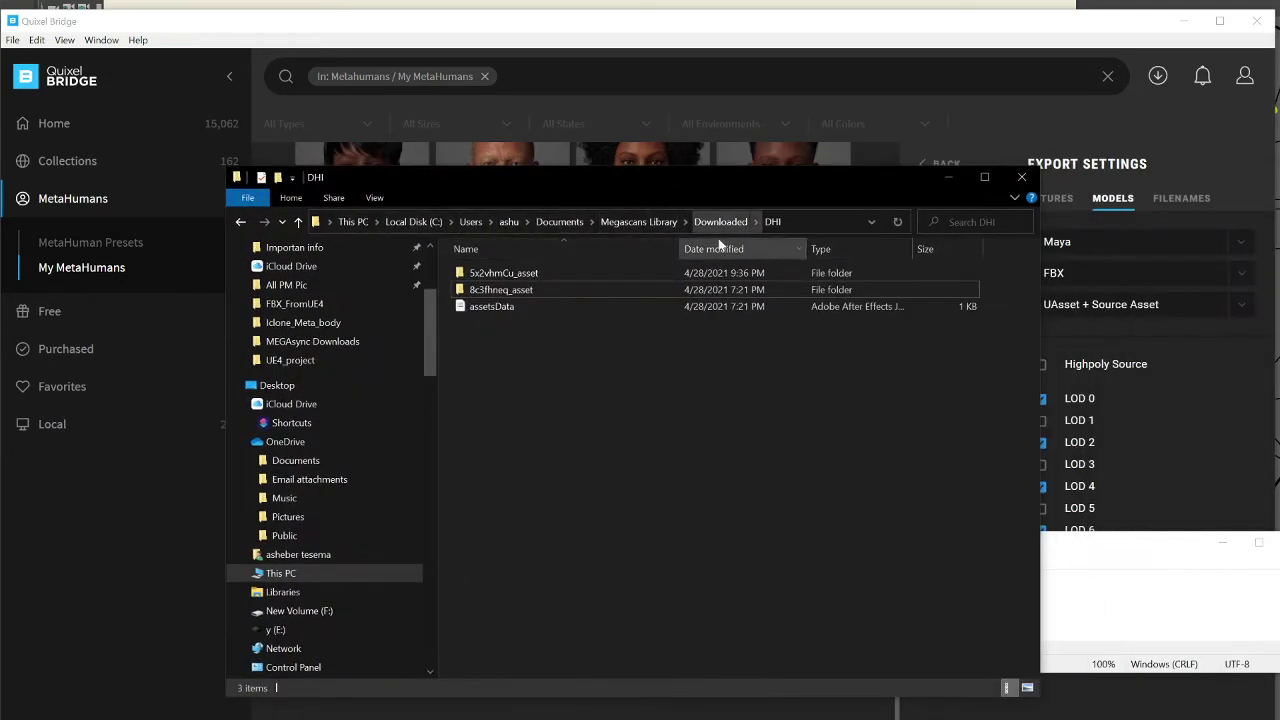
# Minimize the DHI File Explorer window
pyautogui.click(946, 177)
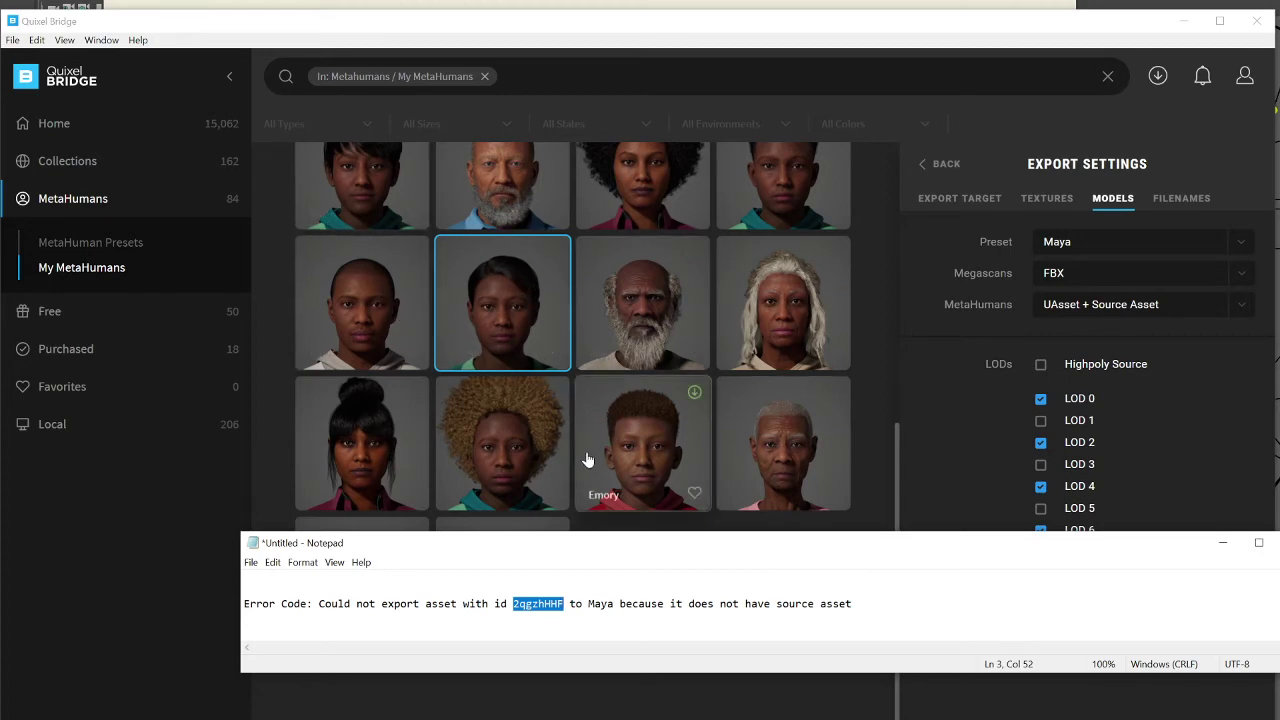
# Wait for the export to raise the Local count to 207, then return to the DHI folder
pyautogui.scroll(5, 590, 455)
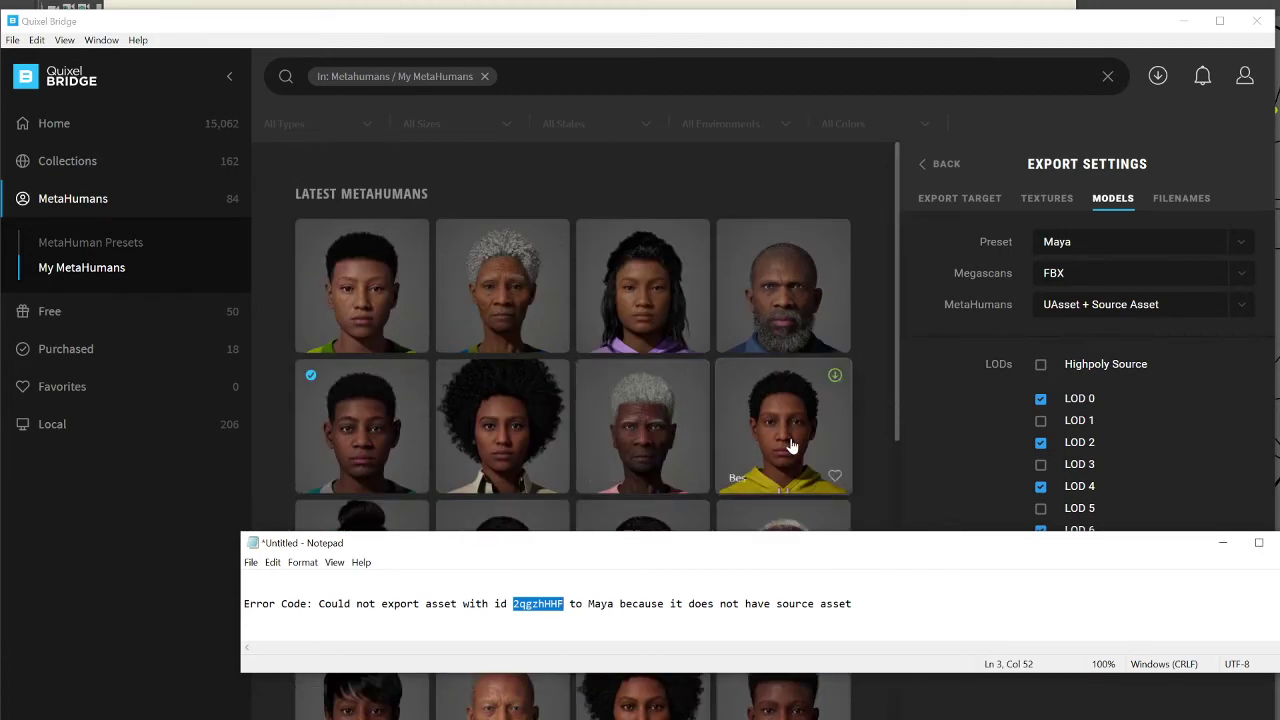
pyautogui.scroll(-1, 714, 372)
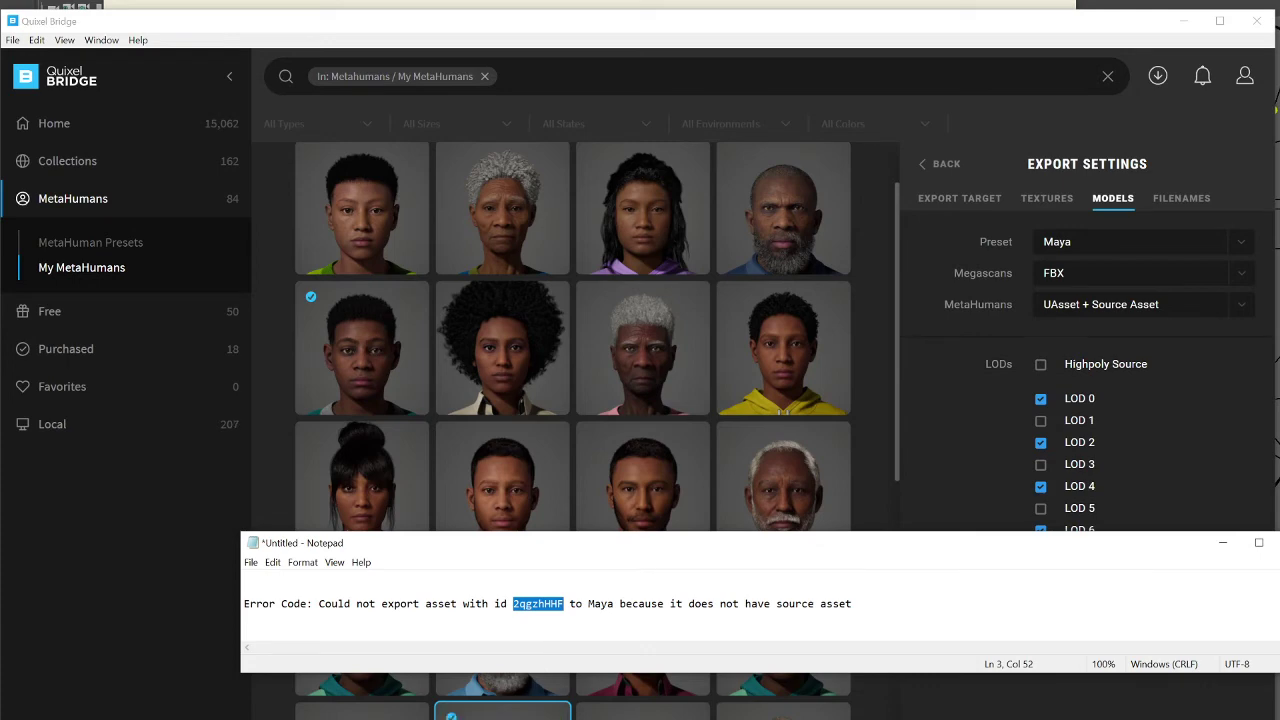
pyautogui.hotkey('alt', 'Tab')
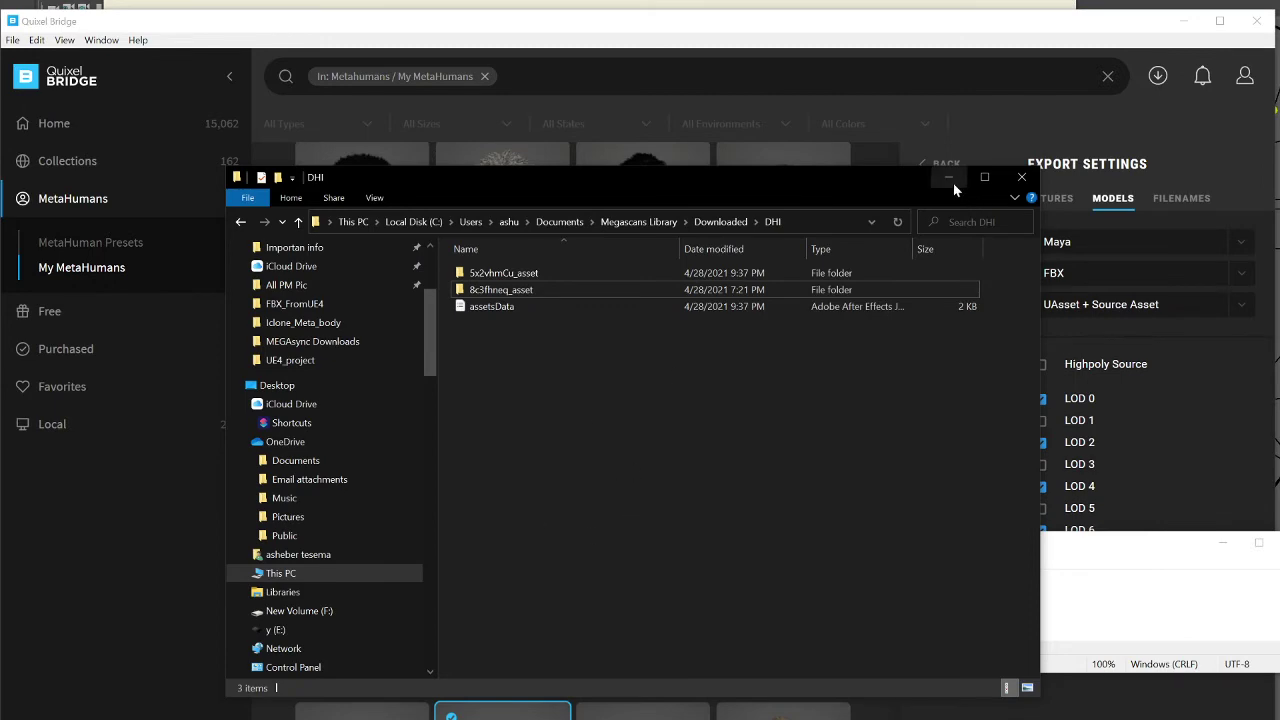
# Drag the DHI folder window off to the right and scroll the MetaHumans grid to Zakari's card
pyautogui.moveTo(805, 177); pyautogui.dragTo(1227, 211)
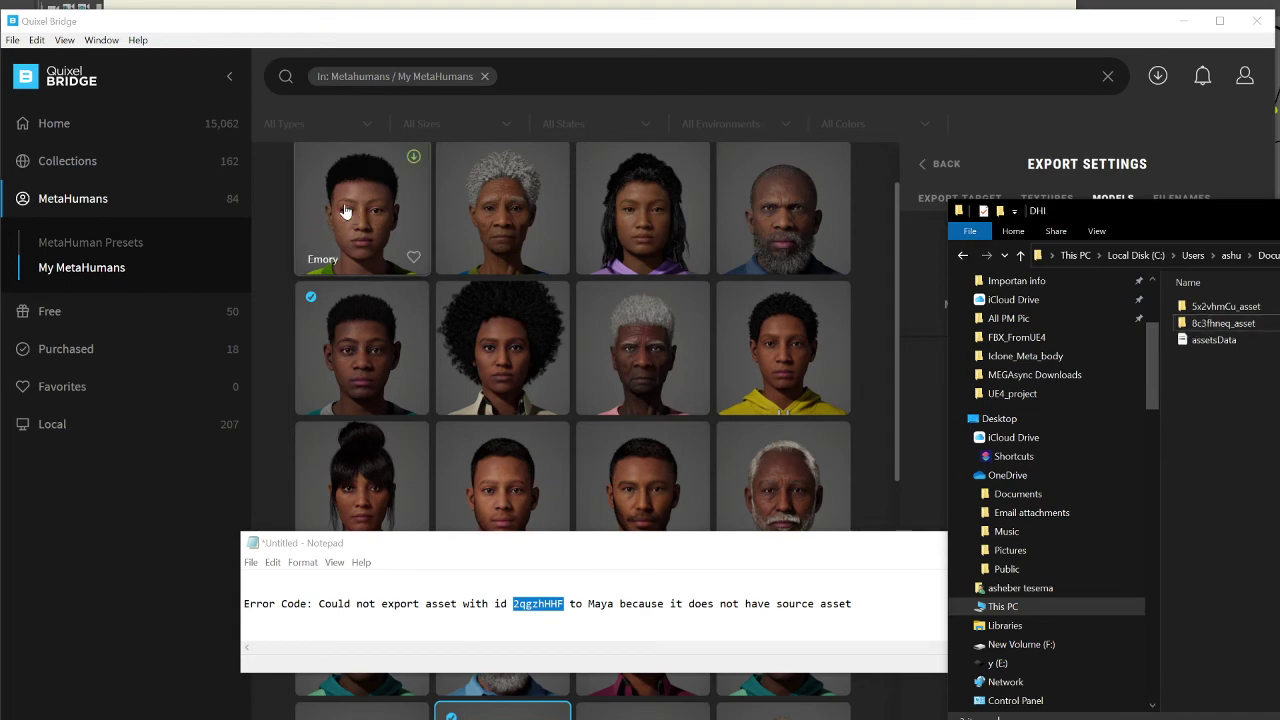
pyautogui.scroll(-5, 551, 323)
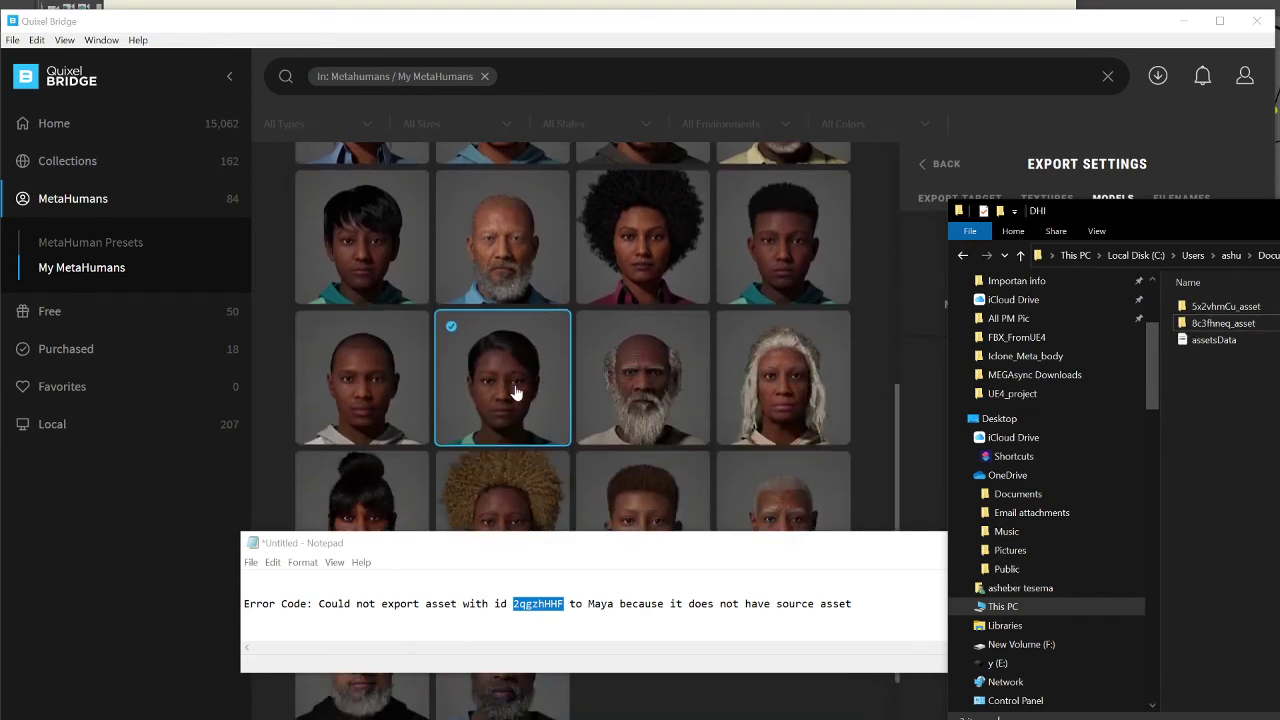
pyautogui.moveTo(505, 360)
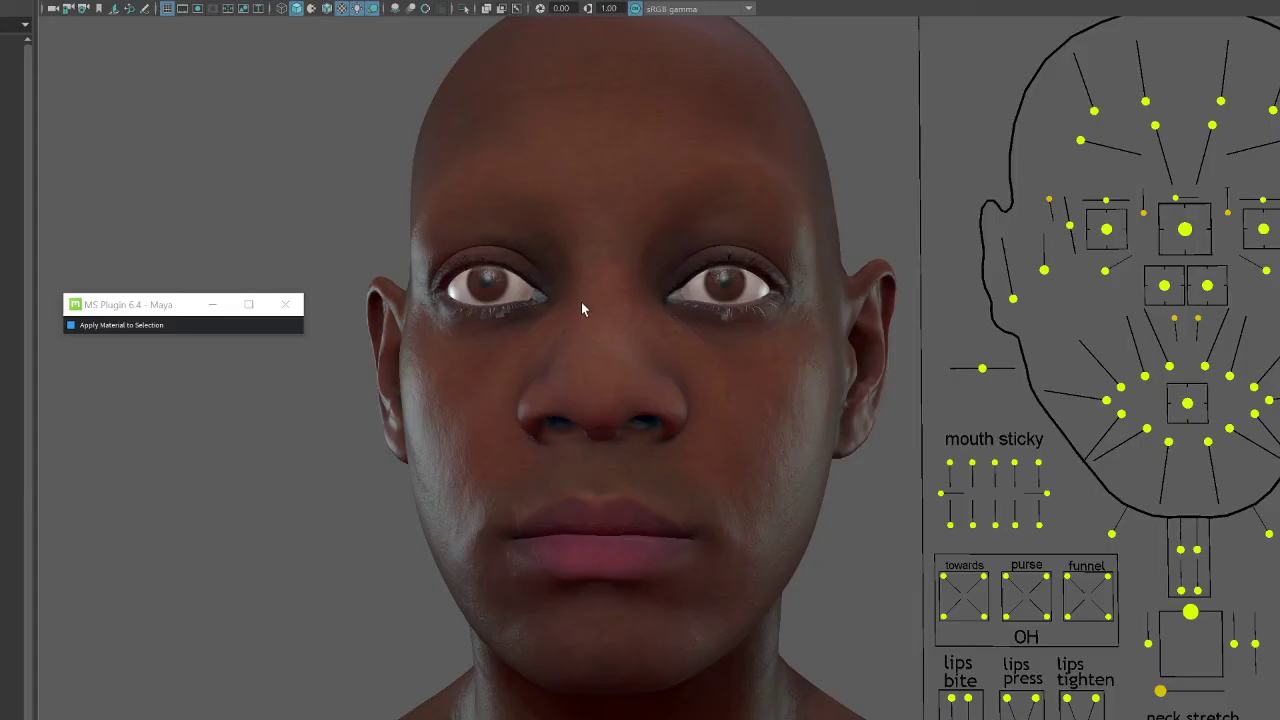
# Raise the chin control on Zakari's facial board to reshape the lips, then centre the DHI folder window
pyautogui.scroll(-3, 646, 514)
pyautogui.scroll(3, 646, 514)
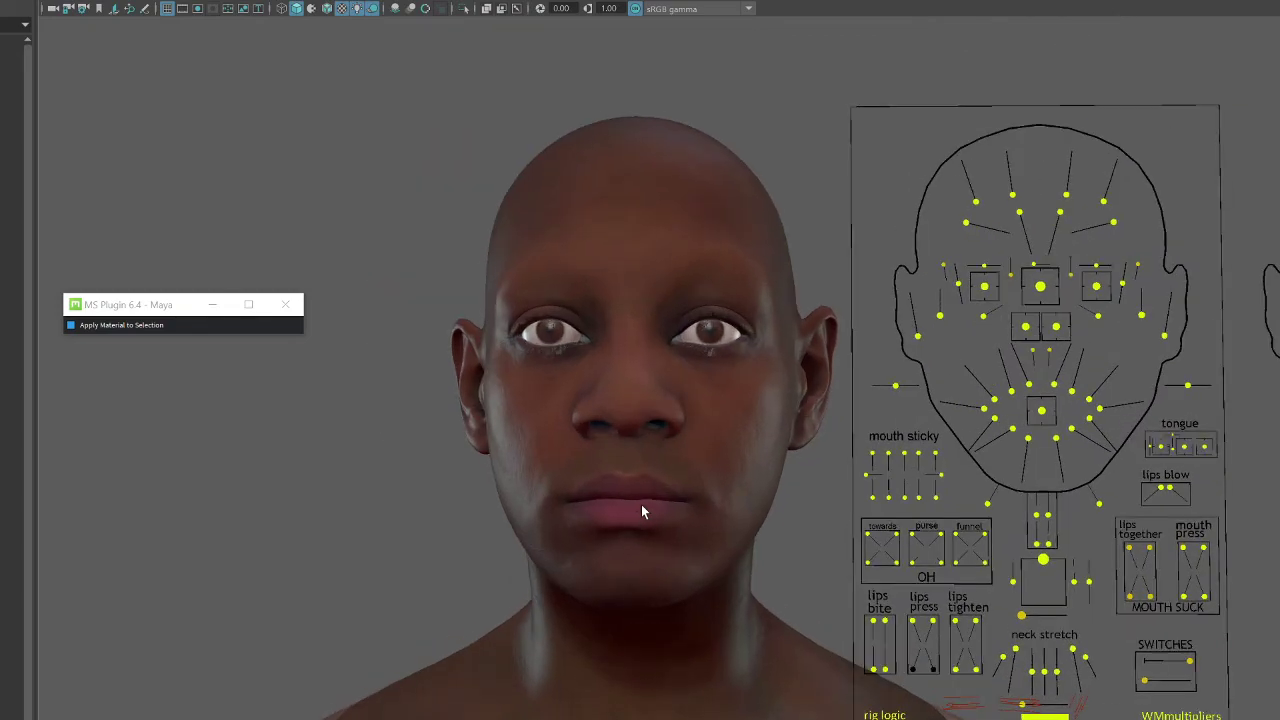
pyautogui.keyDown('alt'); pyautogui.moveTo(737, 486); pyautogui.dragTo(807, 533); pyautogui.keyUp('alt')
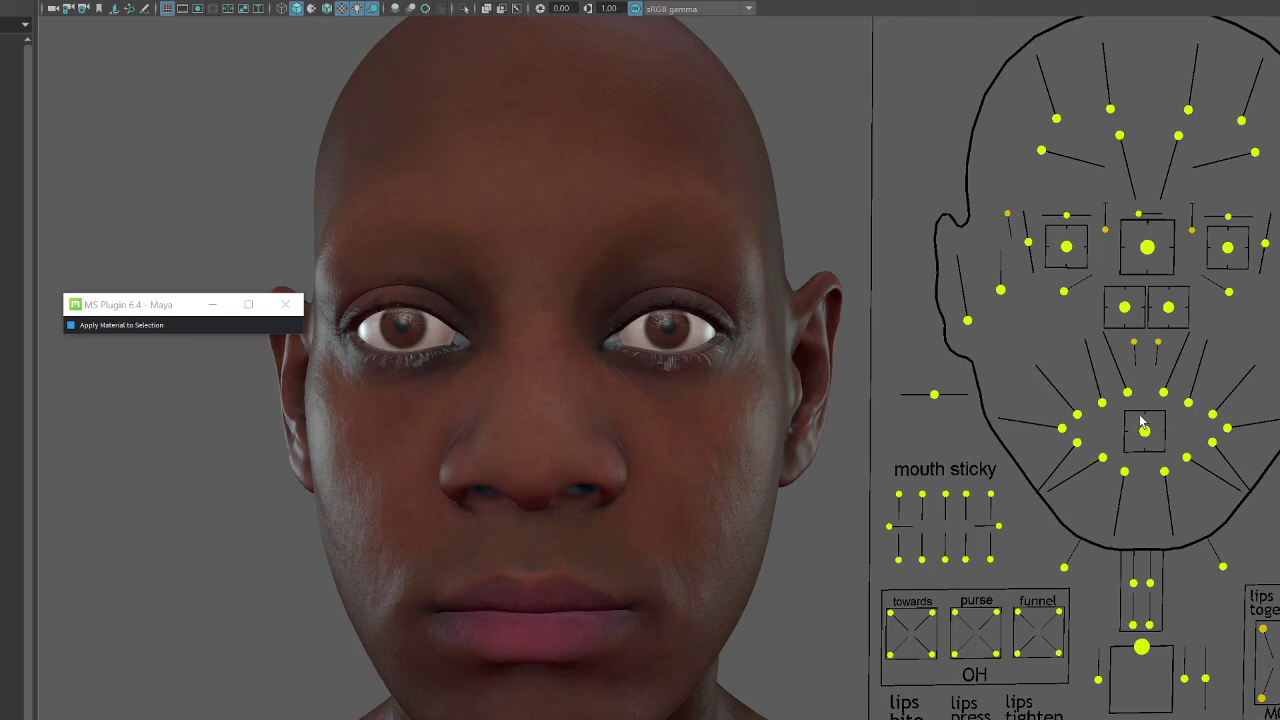
pyautogui.moveTo(1138, 417); pyautogui.dragTo(1157, 447)
pyautogui.press('w')
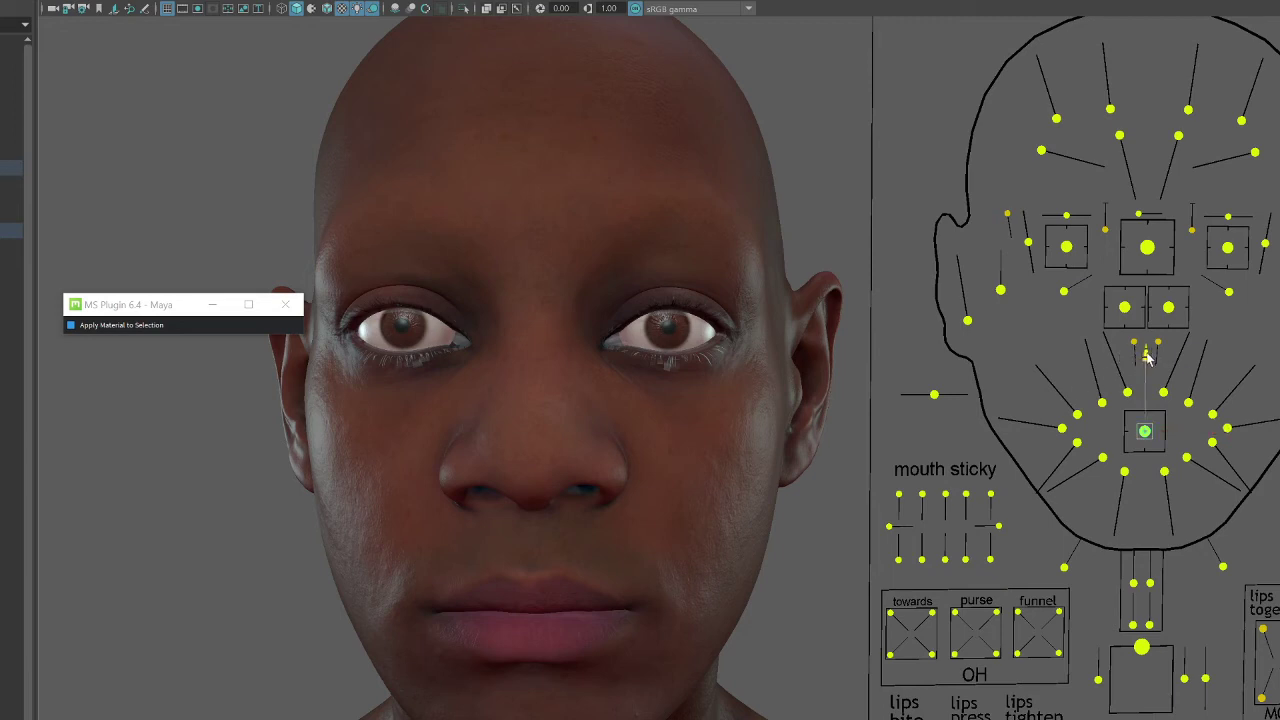
pyautogui.moveTo(1148, 358); pyautogui.dragTo(1128, 395)
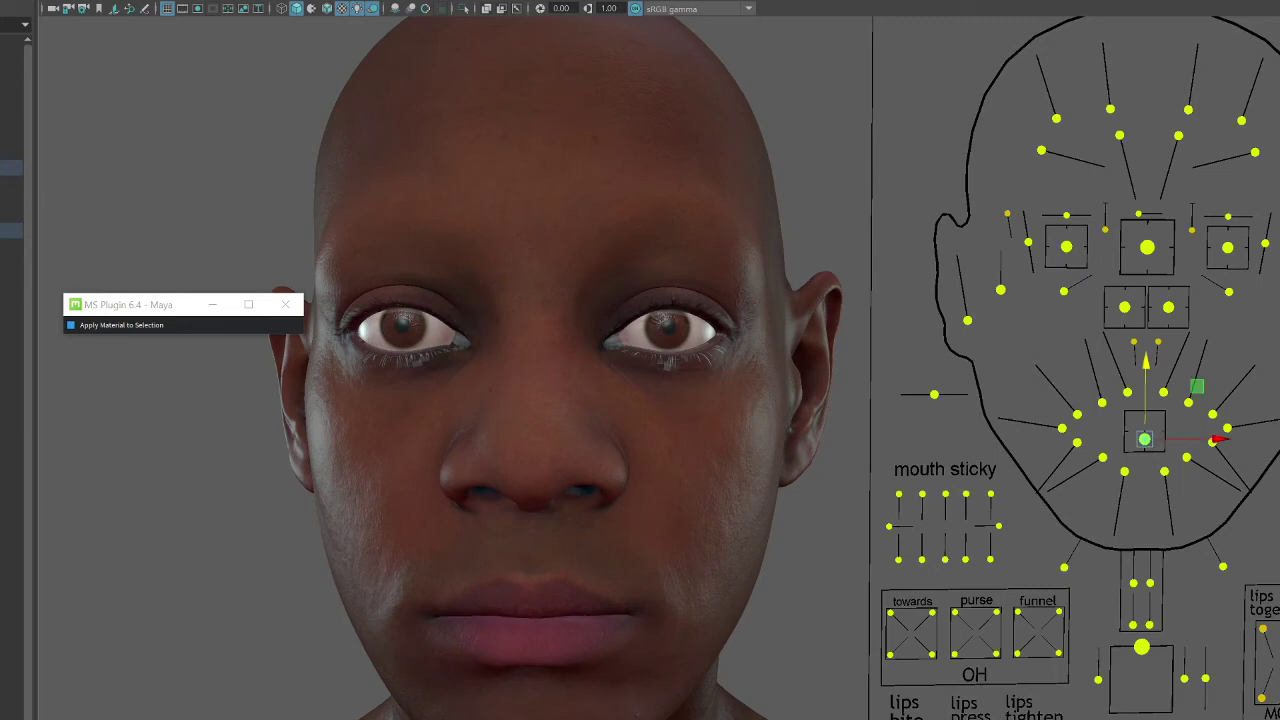
pyautogui.moveTo(1100, 202); pyautogui.dragTo(489, 195)
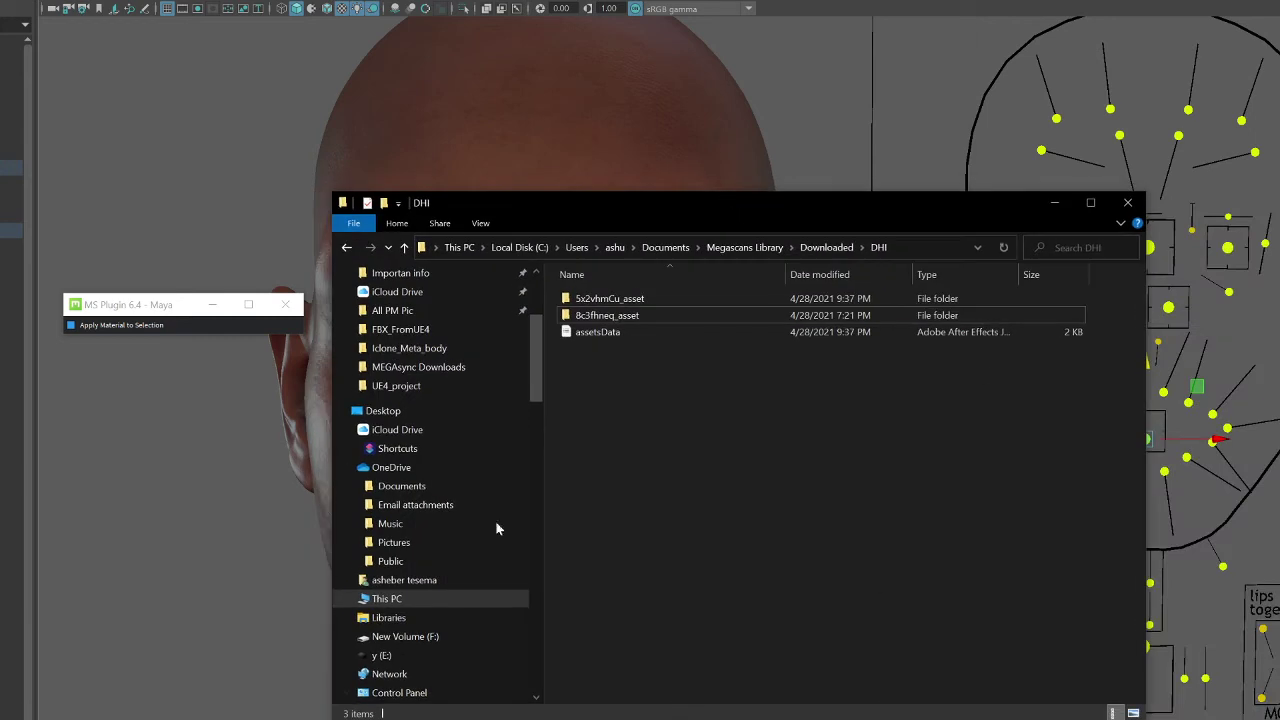